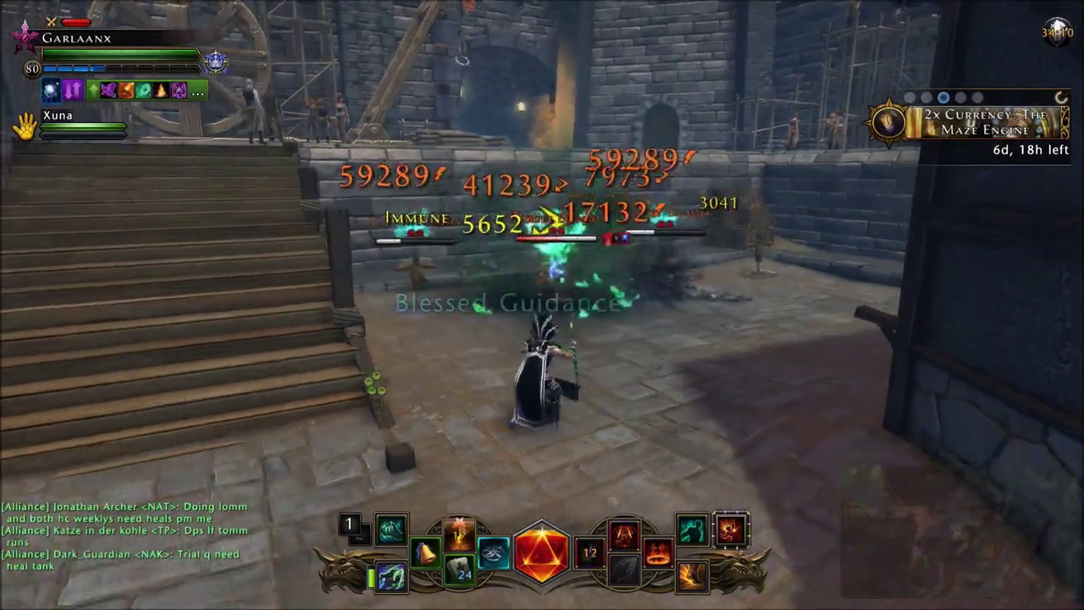
key("r")
key("e")
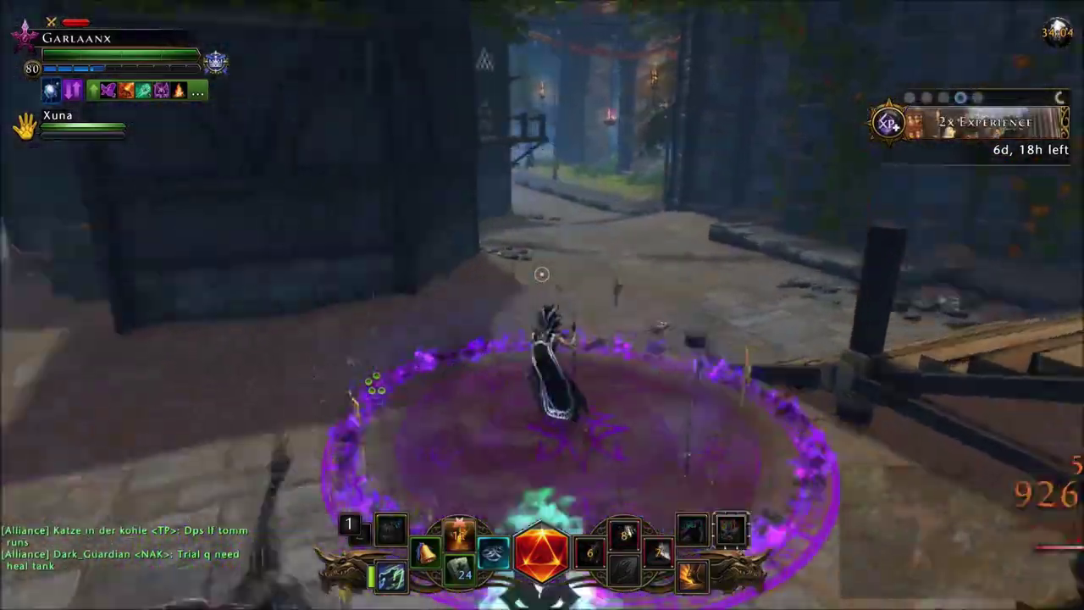
key("d")
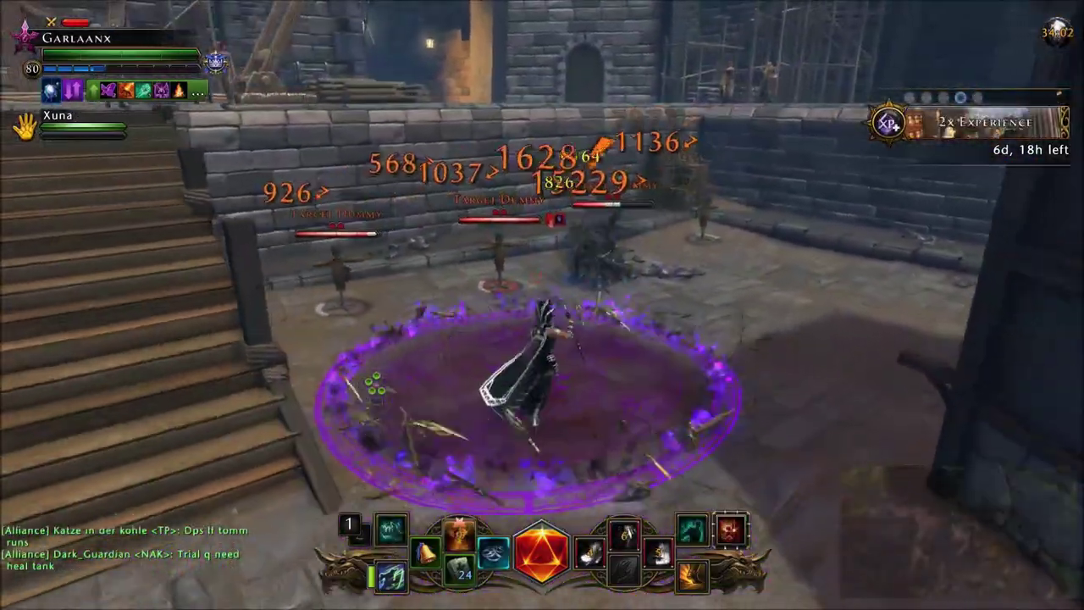
key("a")
key("s")
key("a")
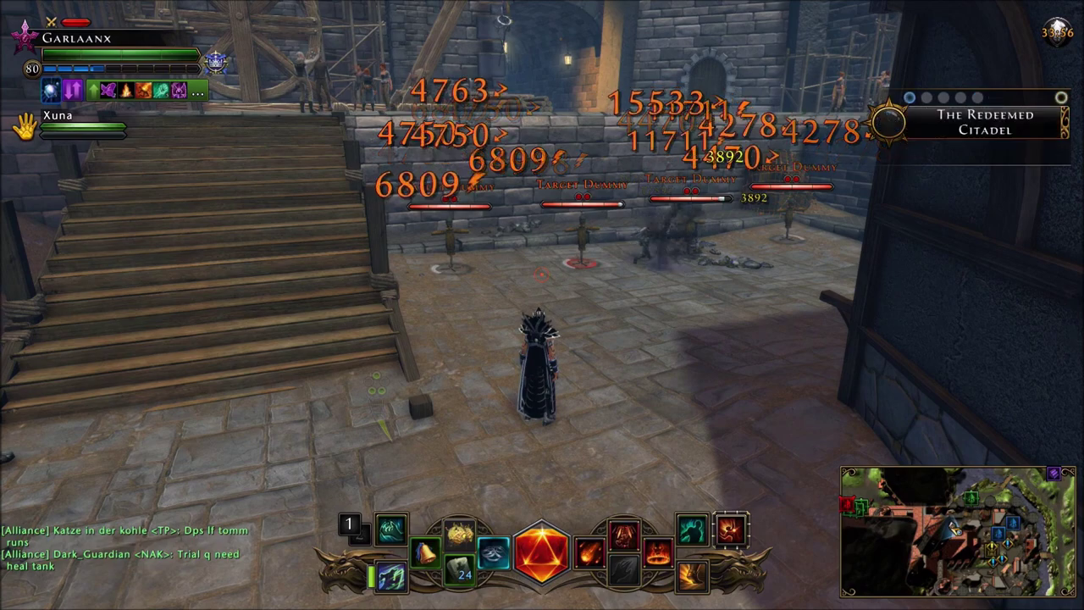
key("s")
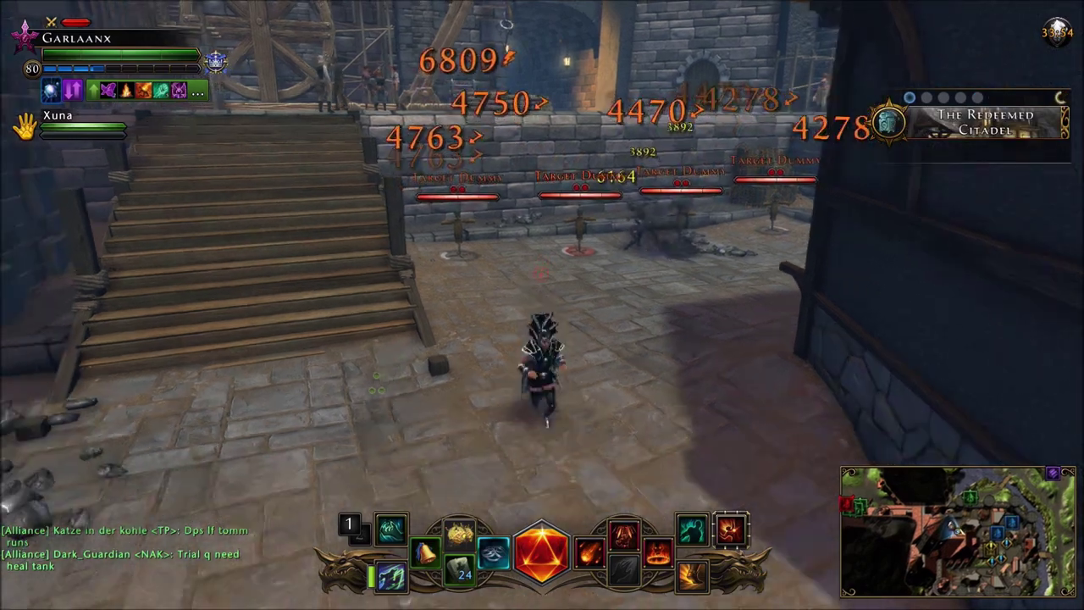
key("s")
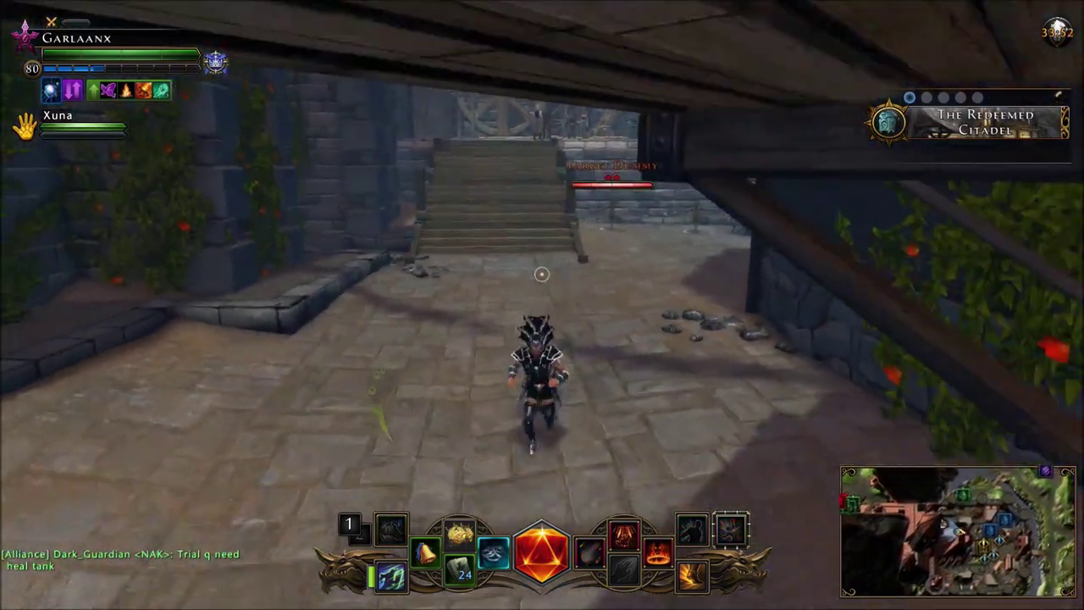
key("a")
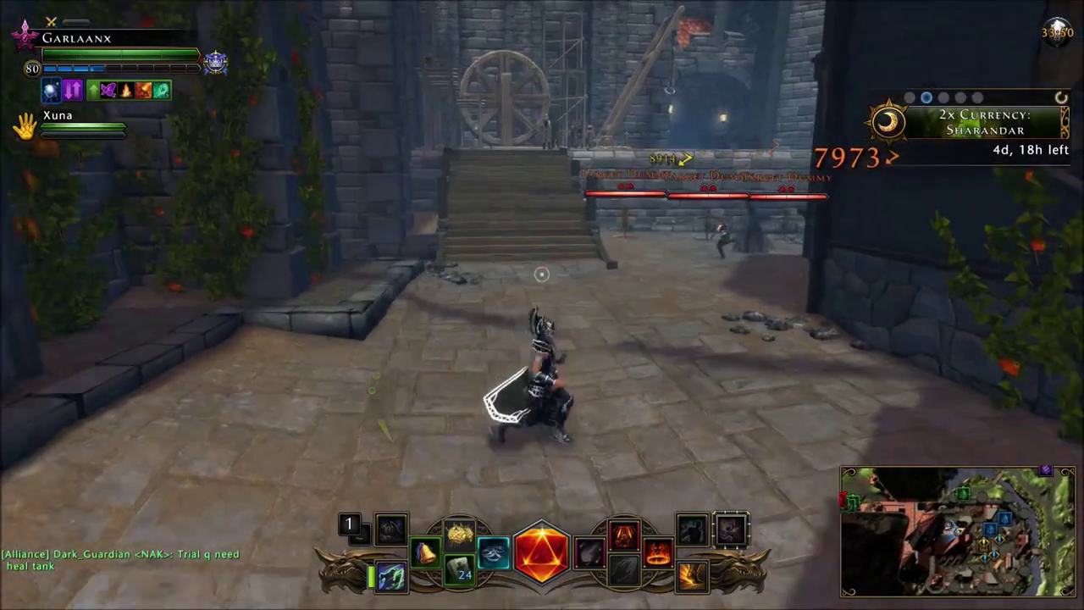
Step: Open the quick slots management and examine the descriptions of Lliira's Bell of Empowerment and the Empowered Chain of Scales
key("ctrl+i")
key("Tab")
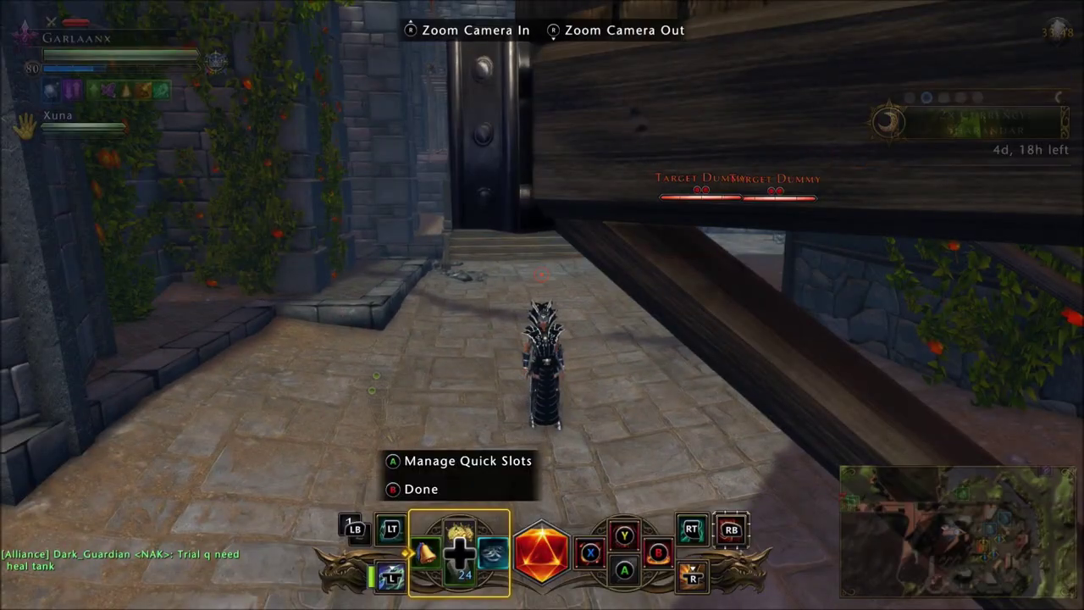
key("Return")
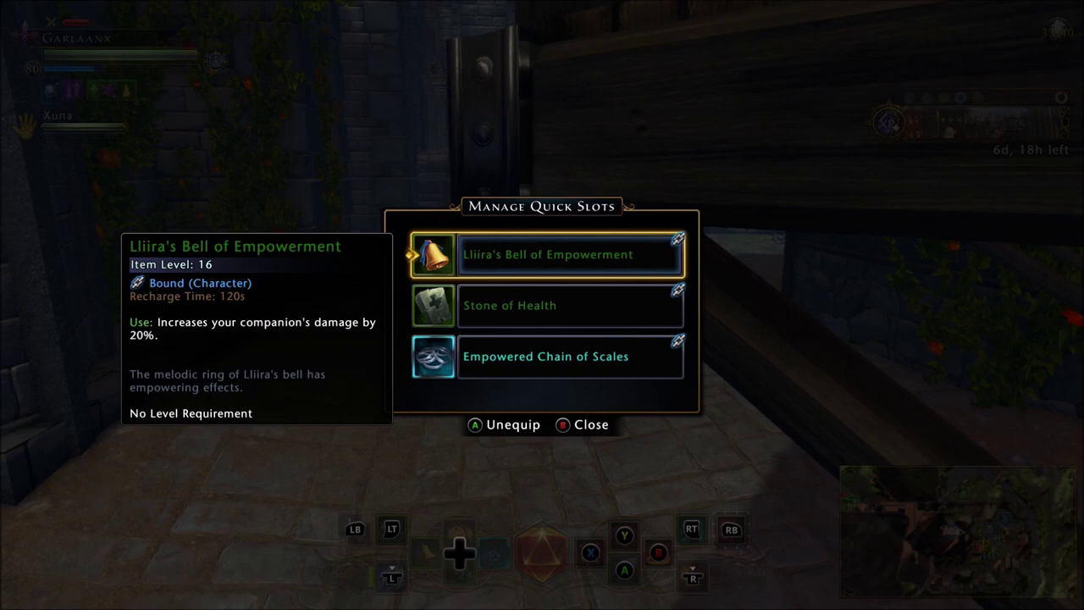
key("Down")
key("Down")
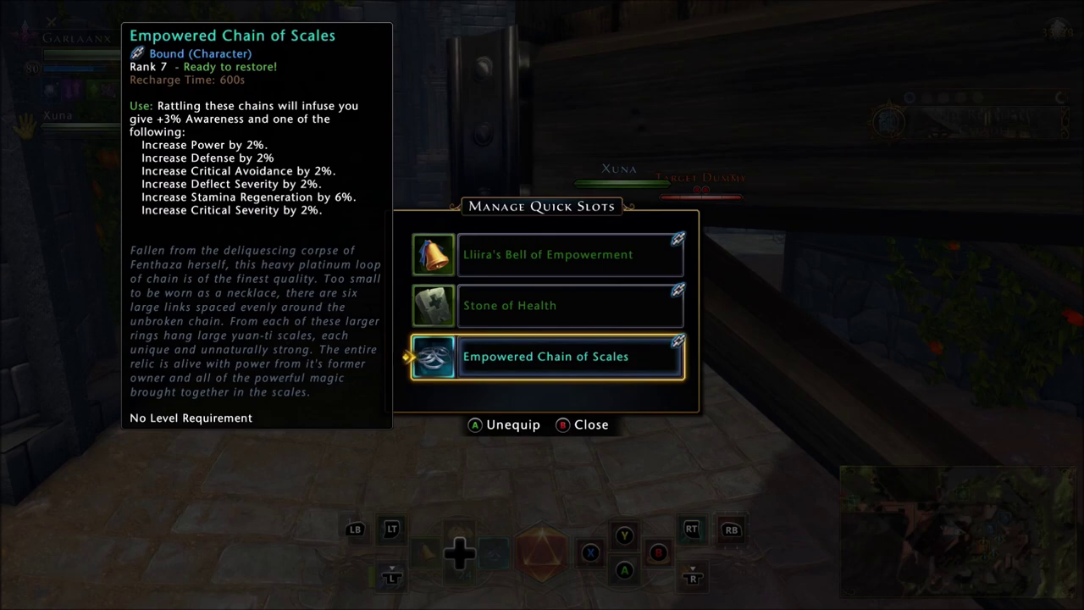
key("Escape")
key("w")
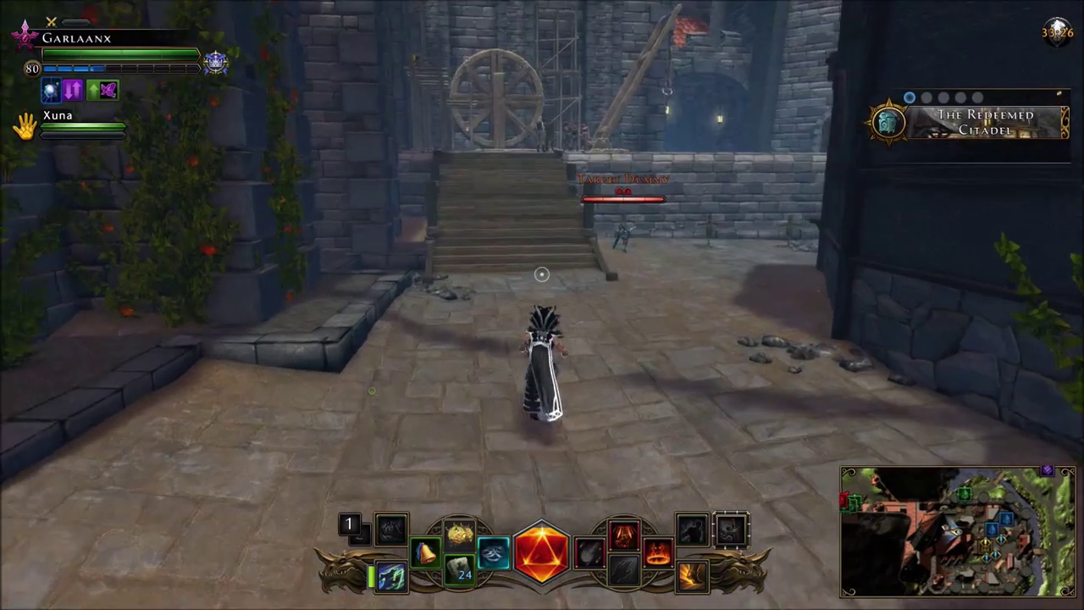
key("s")
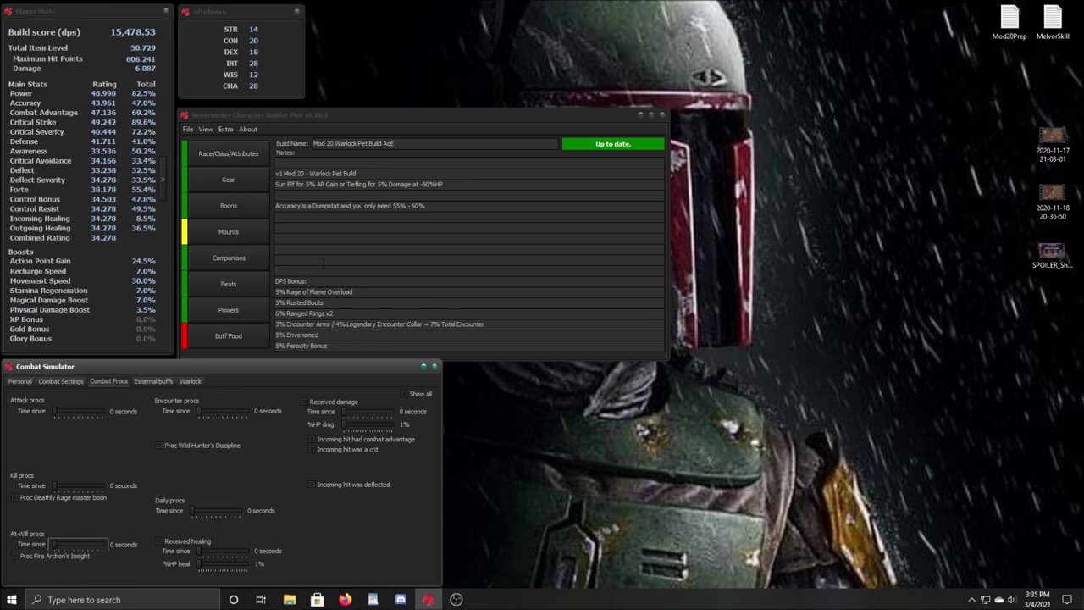
Step: Switch to Neverwinter Character Builder Plus and activate the campfire buff and the Gift of Awareness invocation blessing in the Buff Food settings
left_click(229, 337)
left_click(411, 89)
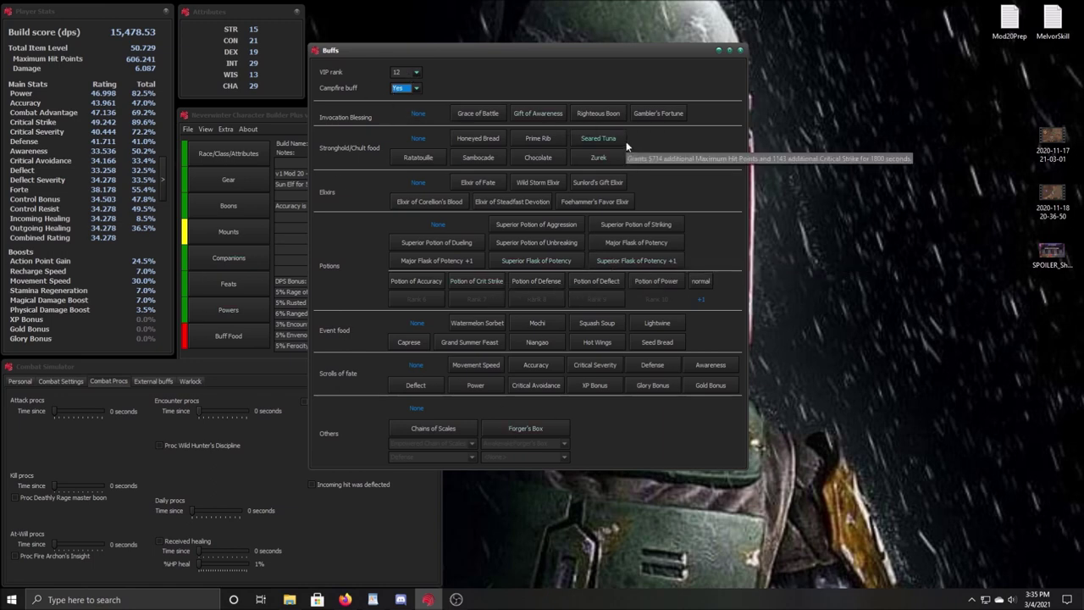
left_click(547, 117)
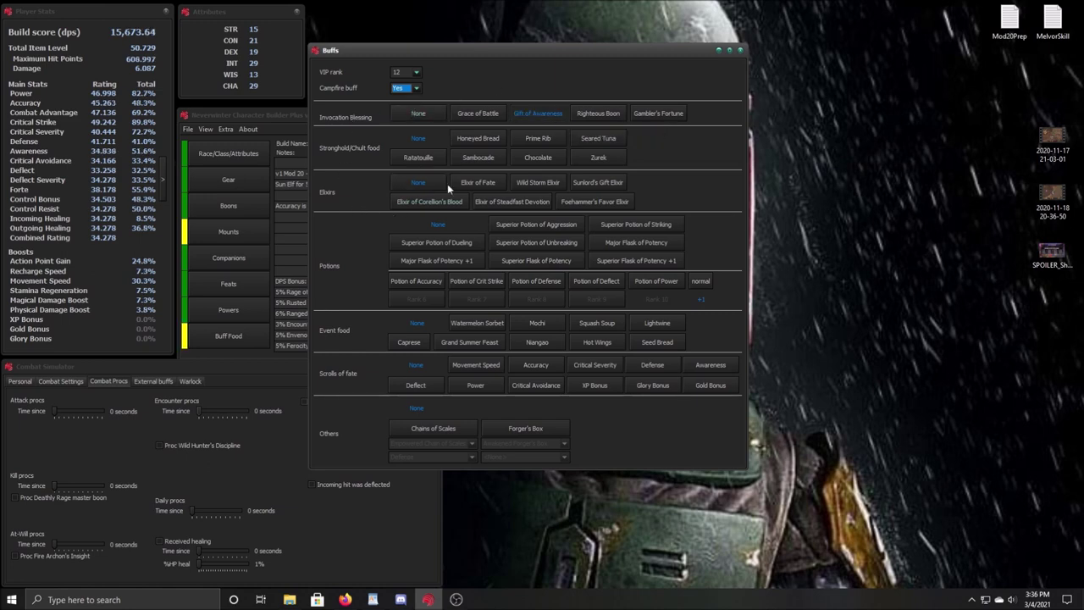
Step: Choose Honeyed Bread, Wild Storm Elixir, Superior Flask of Potency +1, Watermelon Sorbet and the Defense scroll of fate as consumable buffs
left_click(473, 140)
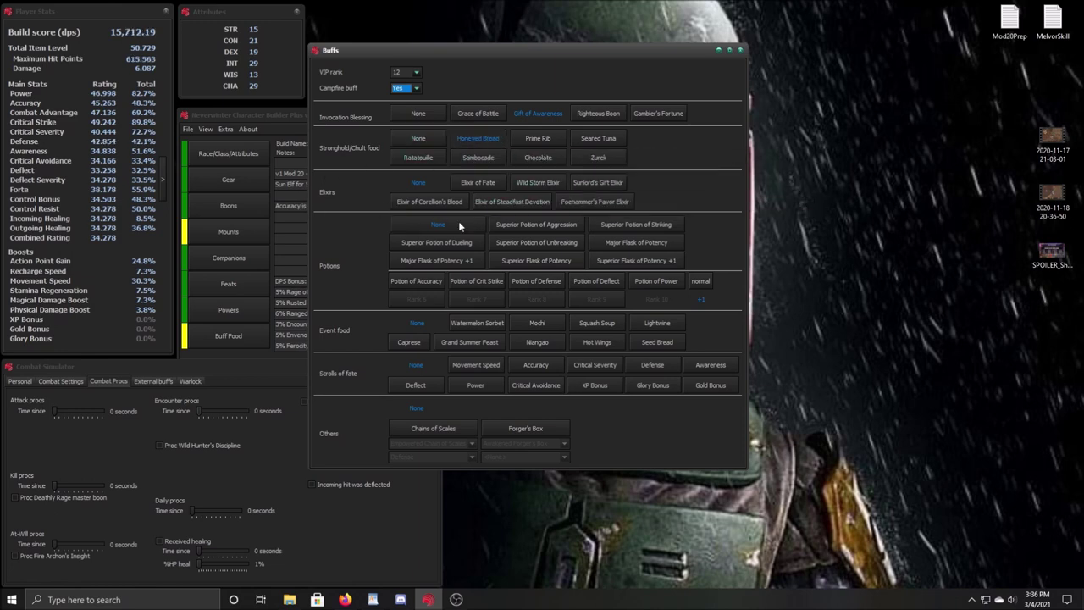
left_click(529, 181)
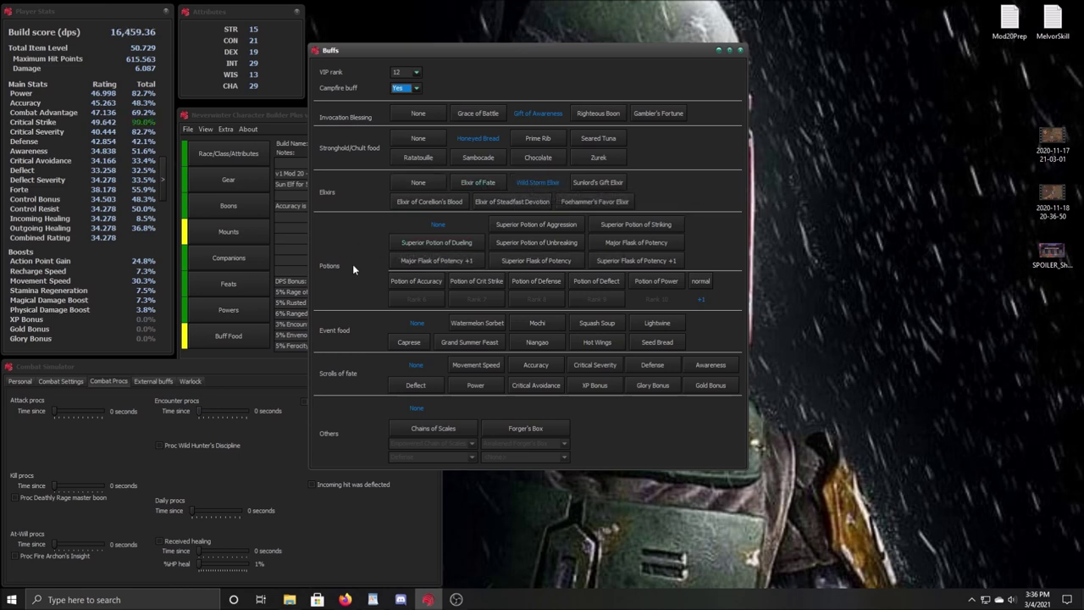
left_click(644, 259)
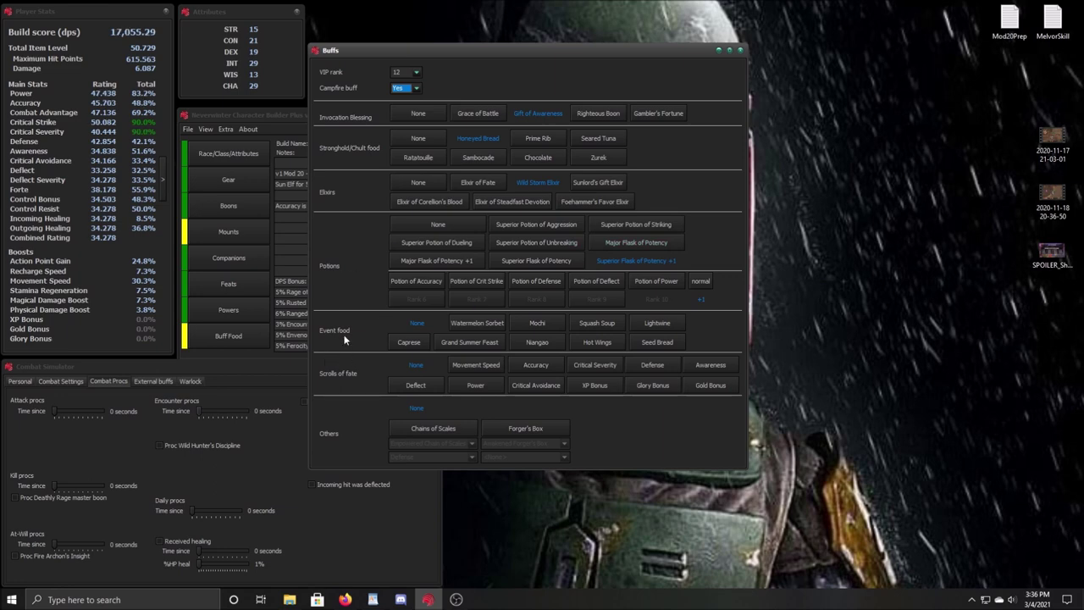
left_click(468, 323)
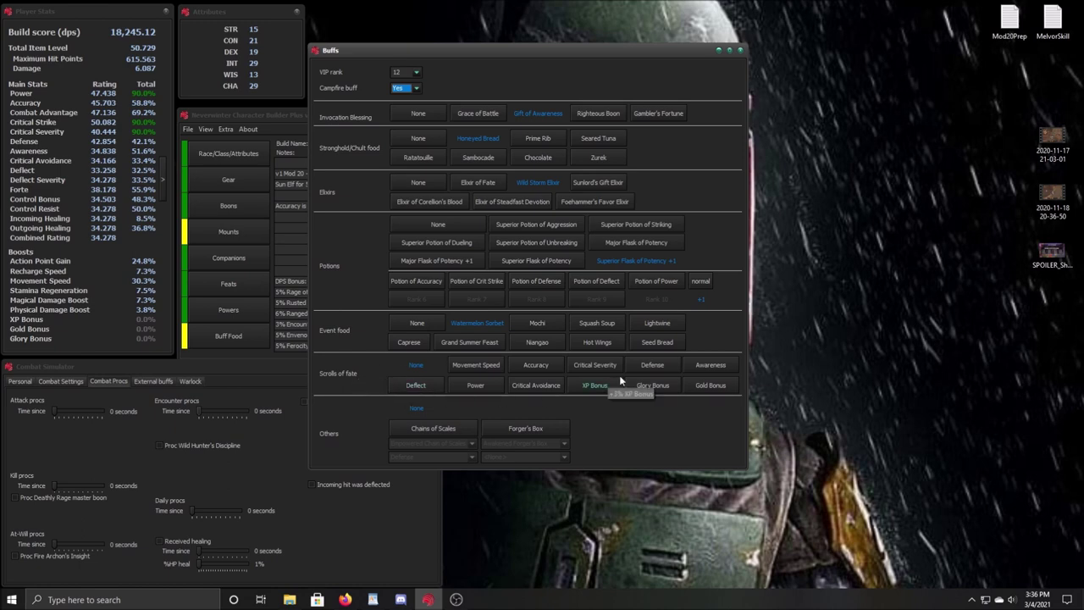
left_click(653, 365)
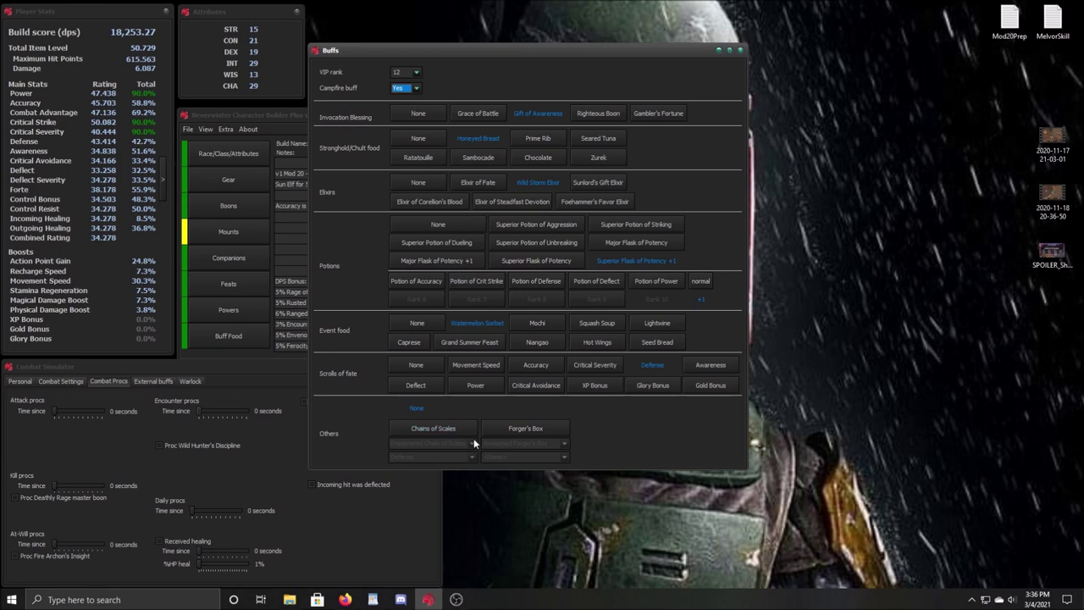
Step: Add the Chains of Scales buff with its bonus set to Defense, and close the buff settings
left_click(447, 430)
left_click(472, 458)
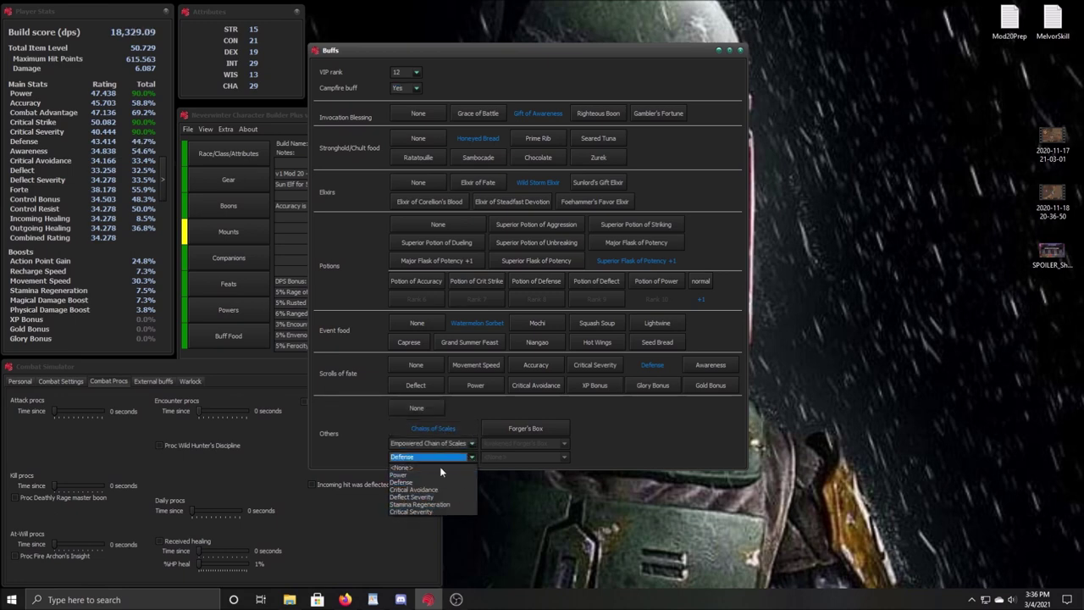
left_click(408, 485)
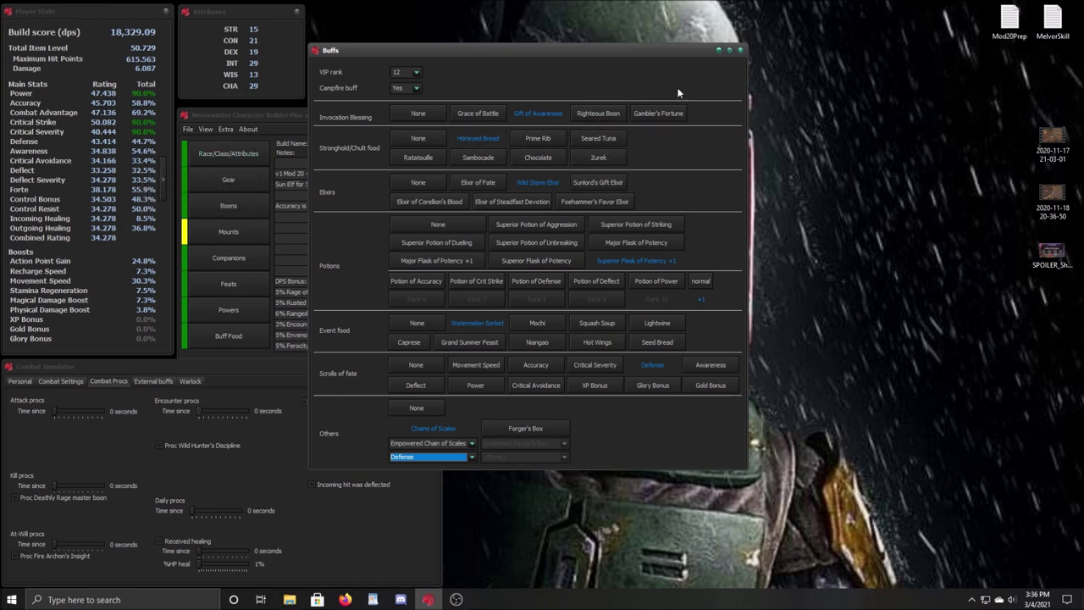
left_click(741, 50)
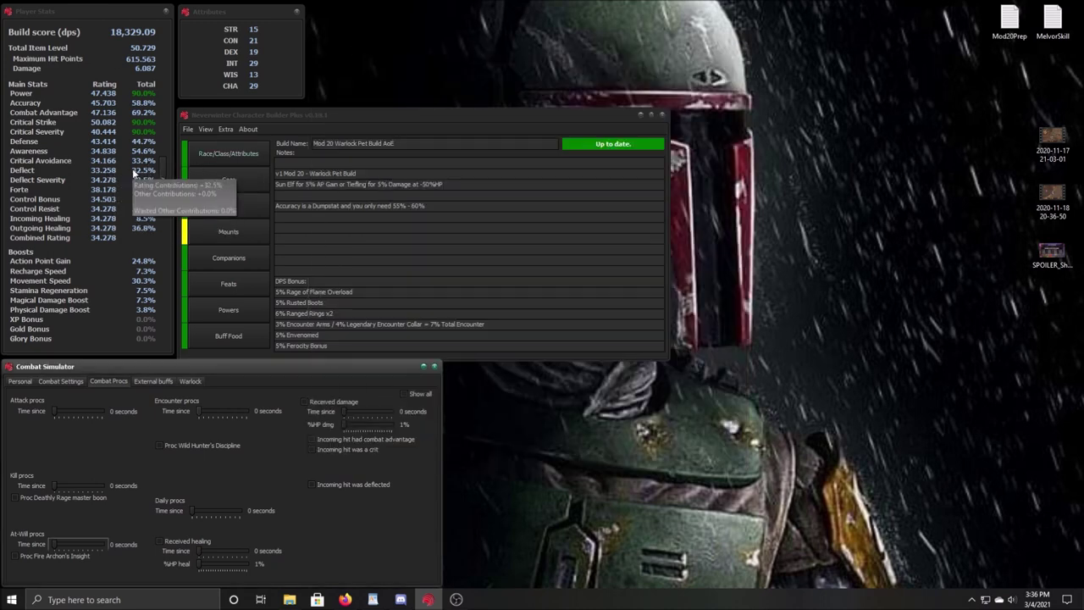
Step: Enable the Wild Hunter's Discipline, Fire Archon's Insight and Deathly Rage master boon procs in the Combat Simulator
left_click(160, 447)
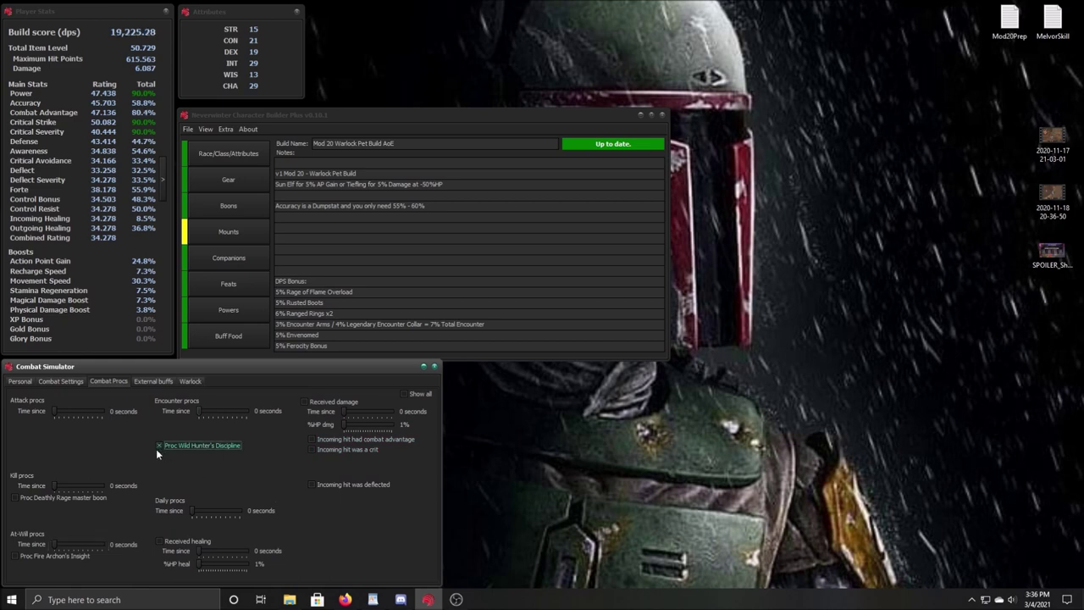
left_click(15, 557)
left_click(15, 501)
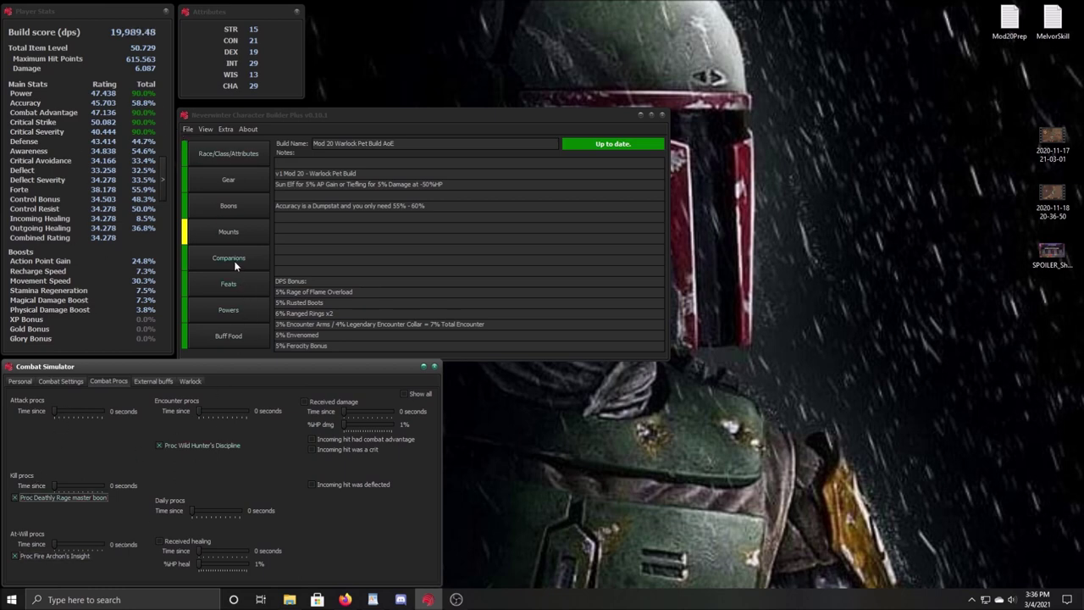
Step: Replace the Cold Iron Warrior's Discipline companion power with Siege Master's Discipline at Mythic quality
left_click(229, 258)
mouse_move(523, 61)
left_mouse_down()
mouse_move(677, 61)
mouse_move(520, 66)
left_mouse_up()
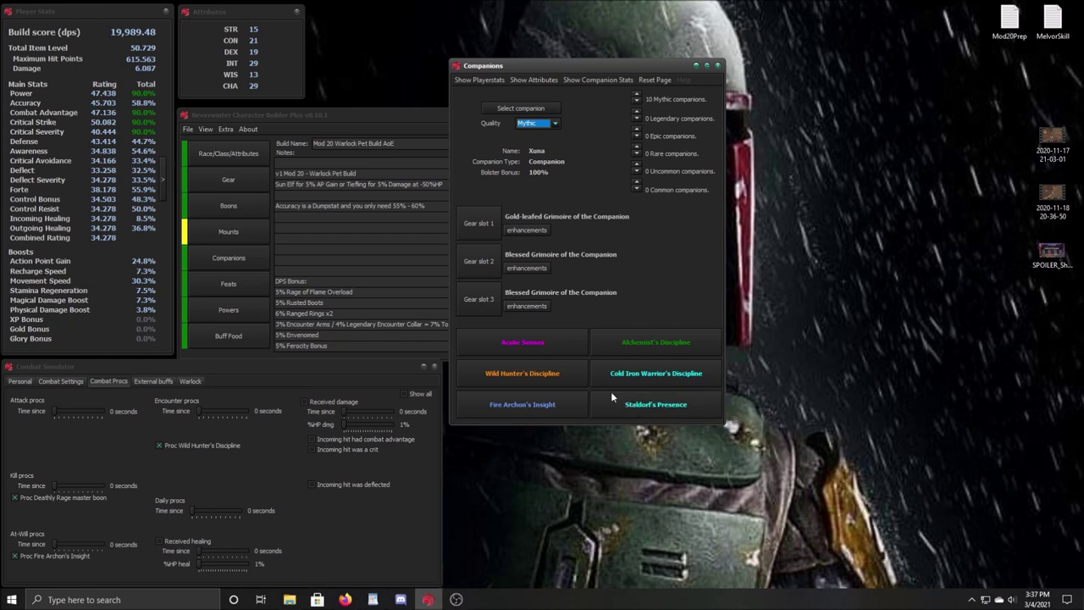
left_click(623, 373)
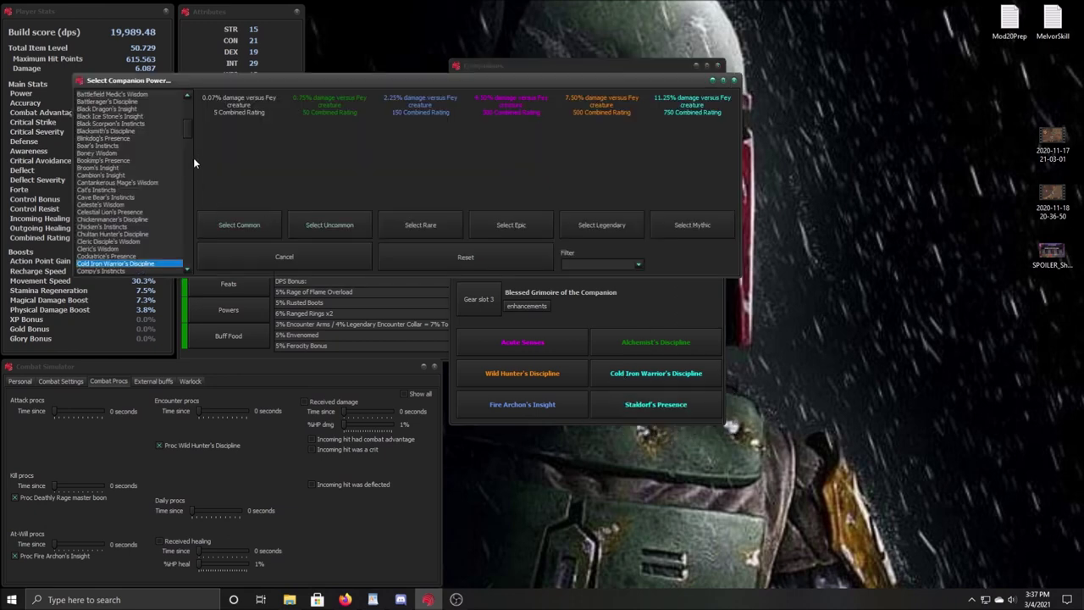
left_click_drag(186, 129, 186, 236)
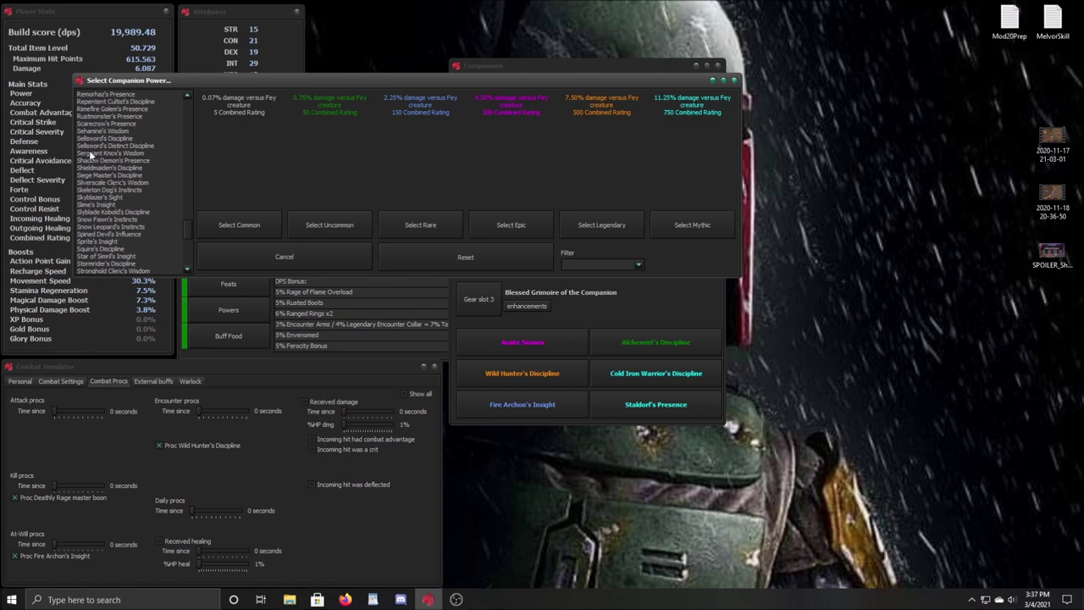
left_click(91, 174)
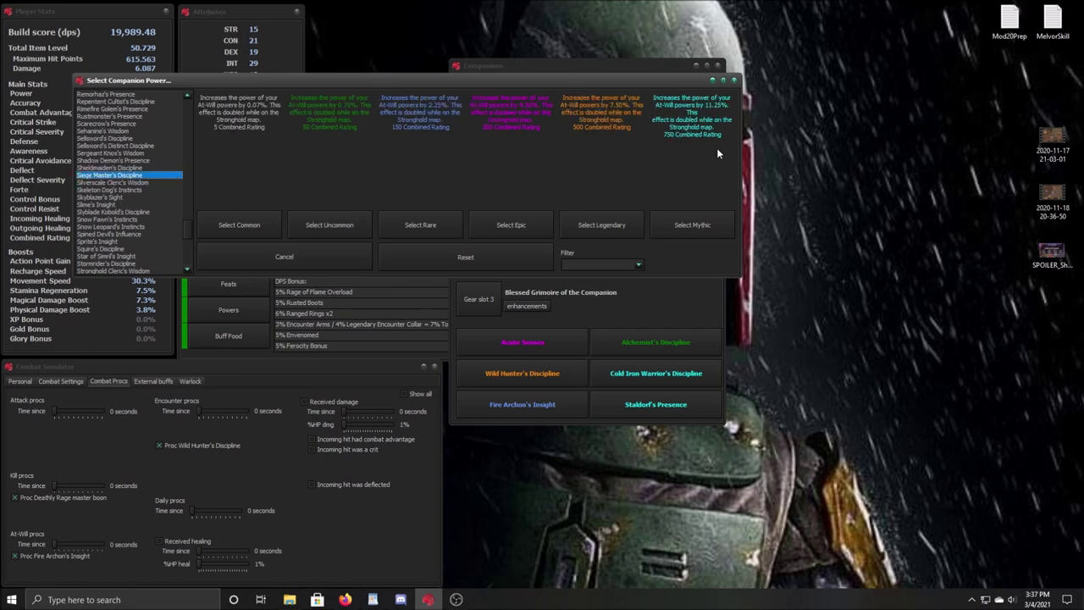
left_click(691, 225)
mouse_move(639, 373)
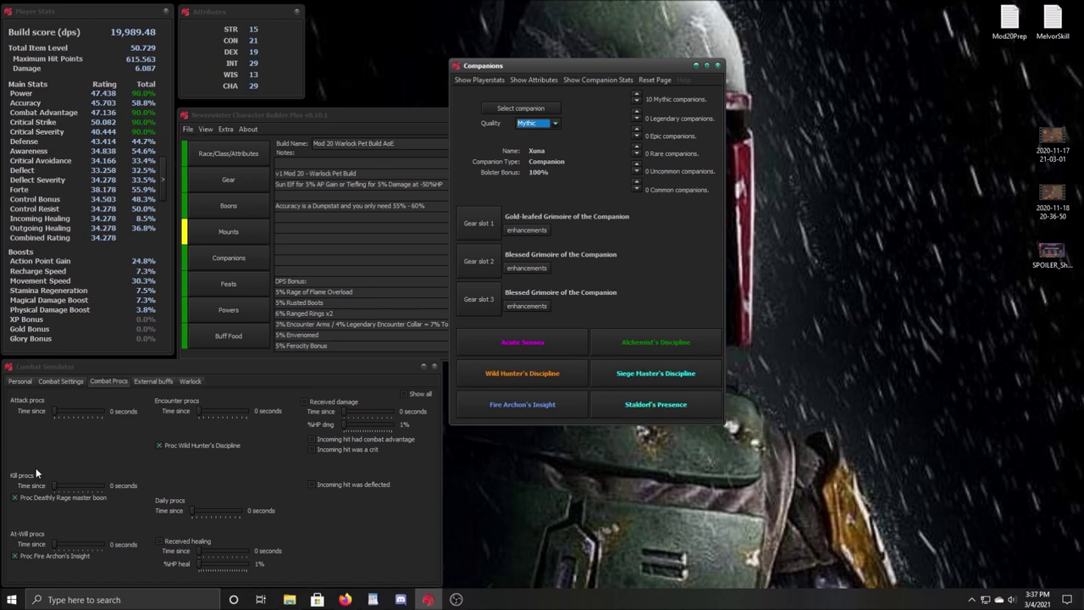
Step: Toggle the Deathly Rage, Wild Hunter's Discipline and Fire Archon's Insight procs in different combinations to compare the Combat Advantage totals
left_click(15, 500)
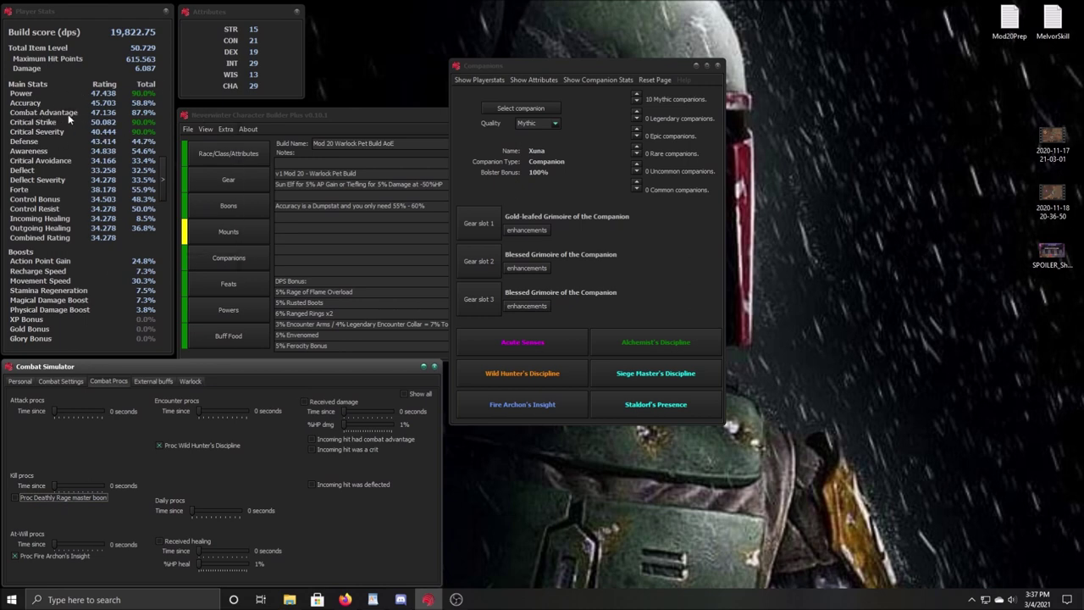
left_click(159, 445)
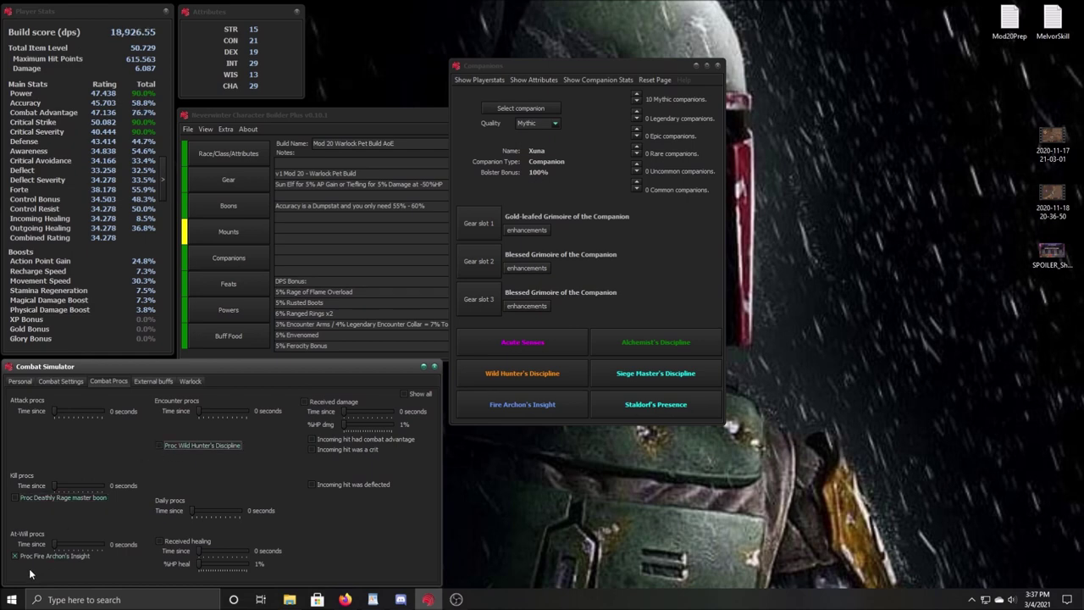
left_click(15, 557)
left_click(159, 445)
left_click(15, 557)
left_click(159, 445)
left_click(16, 556)
left_click(15, 499)
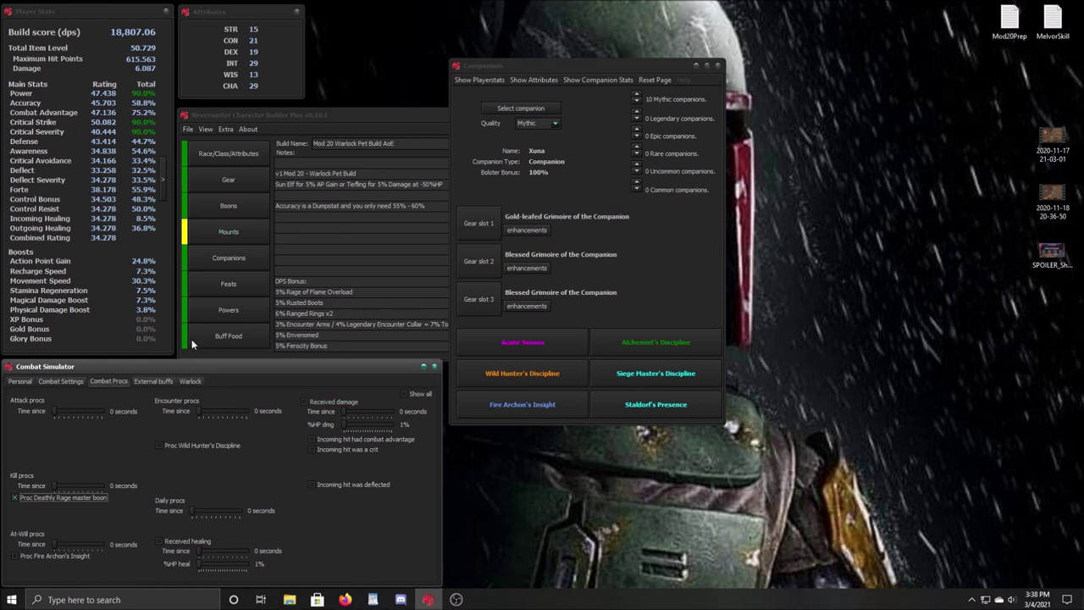
Step: Enable the Wild Hunter's Discipline and Fire Archon's Insight procs and disable the Deathly Rage master boon proc
left_click(237, 182)
left_click(158, 446)
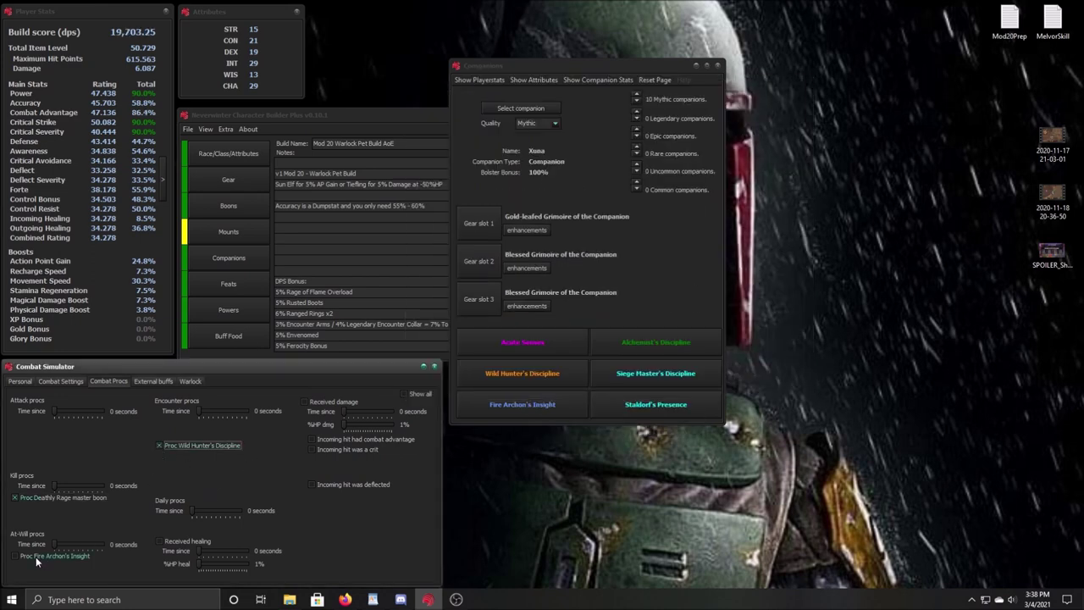
left_click(17, 554)
left_click(17, 499)
Step: Replace the Siege Master's Discipline companion power with Mystagogue's Wisdom at Mythic quality
left_click(631, 375)
left_click_drag(189, 224, 191, 195)
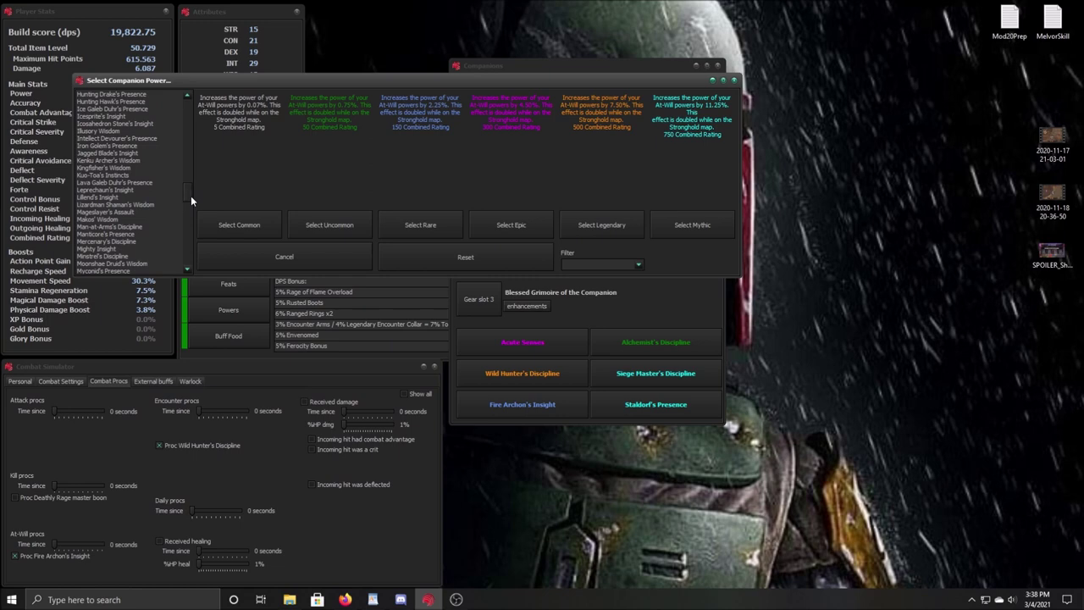
left_click_drag(191, 197, 190, 197)
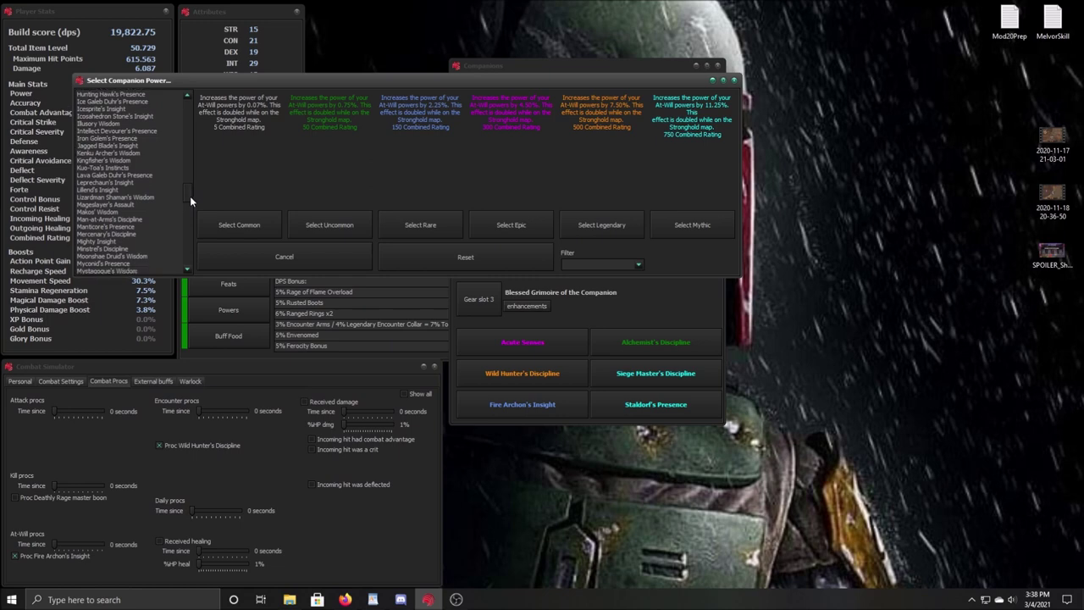
scroll(189, 201, "down", 1)
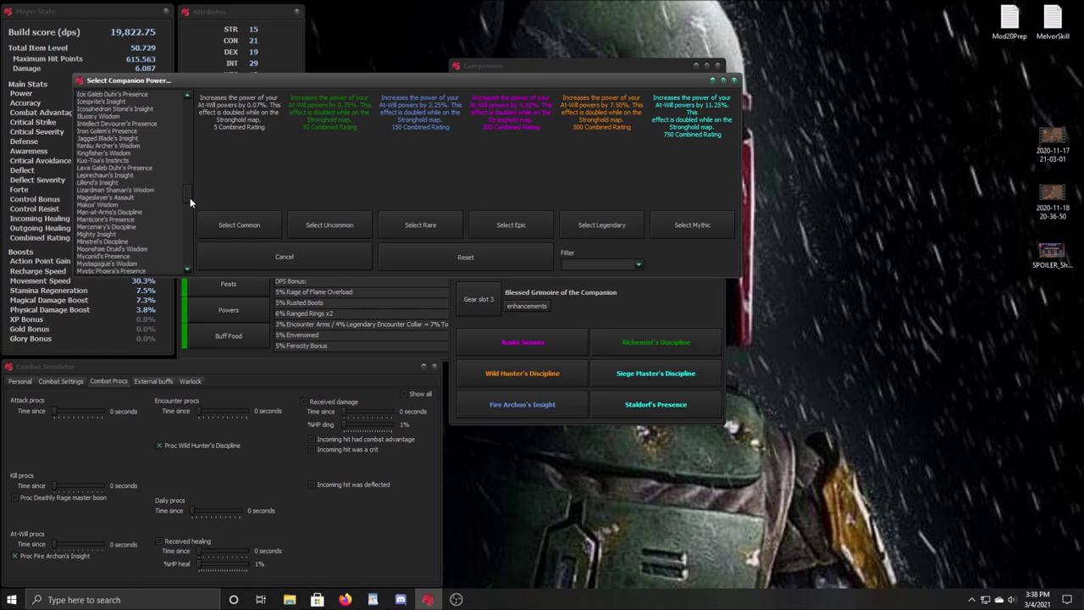
left_click(124, 265)
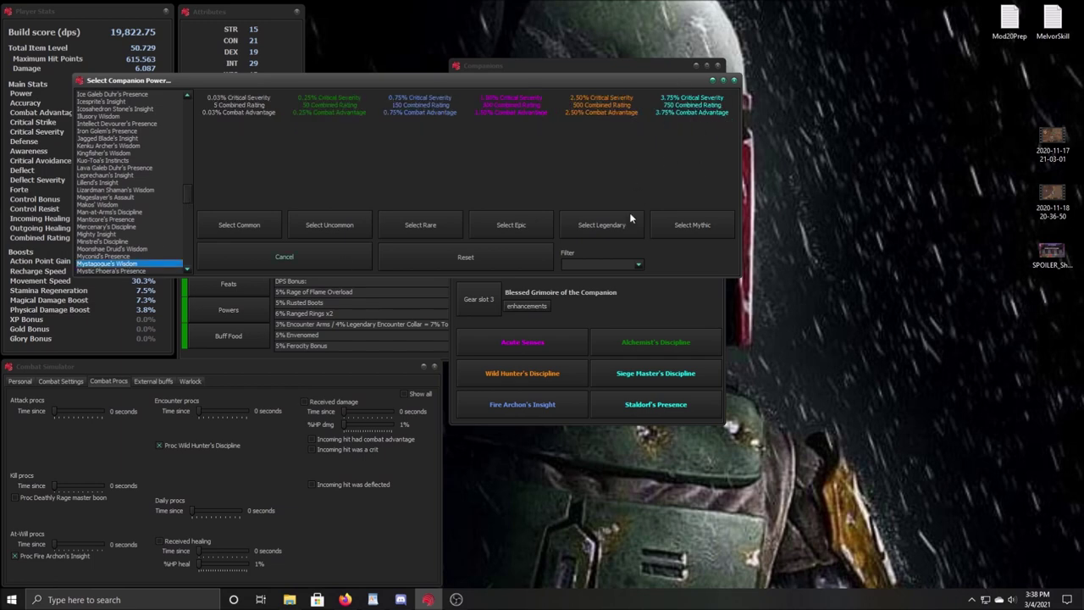
left_click(701, 224)
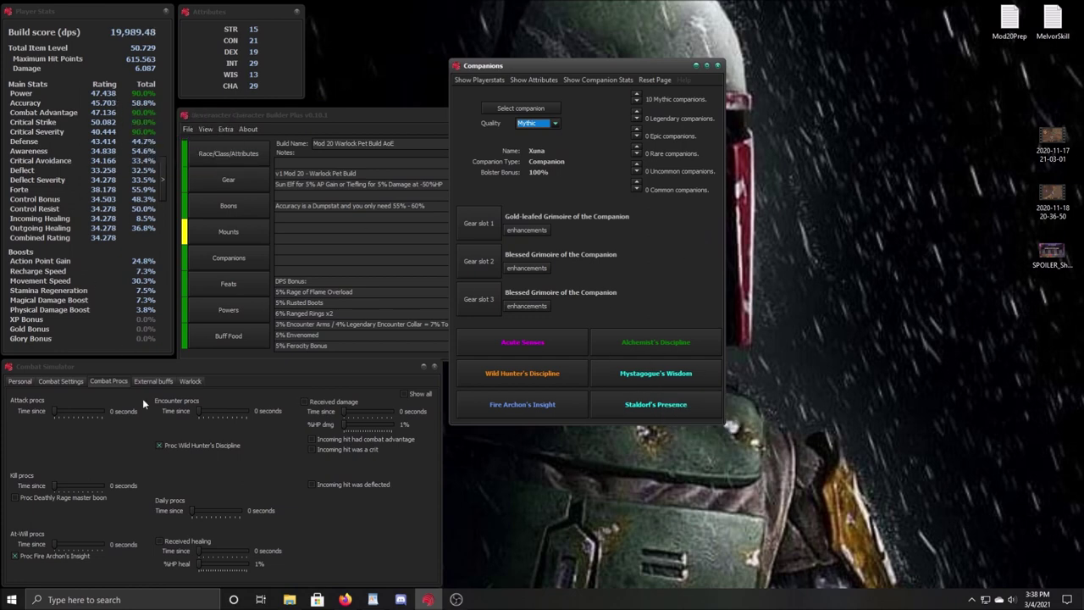
Step: Disable the Wild Hunter's Discipline and Fire Archon's Insight procs, and inspect the Critical Severity contributions and the Mystagogue's Wisdom bonuses
left_click(157, 445)
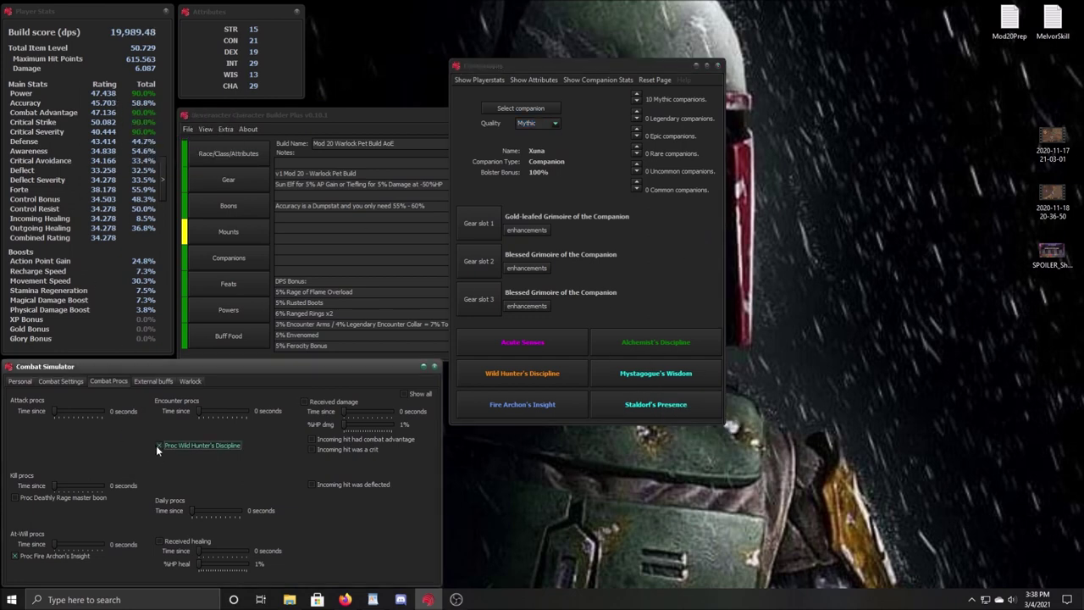
left_click(14, 555)
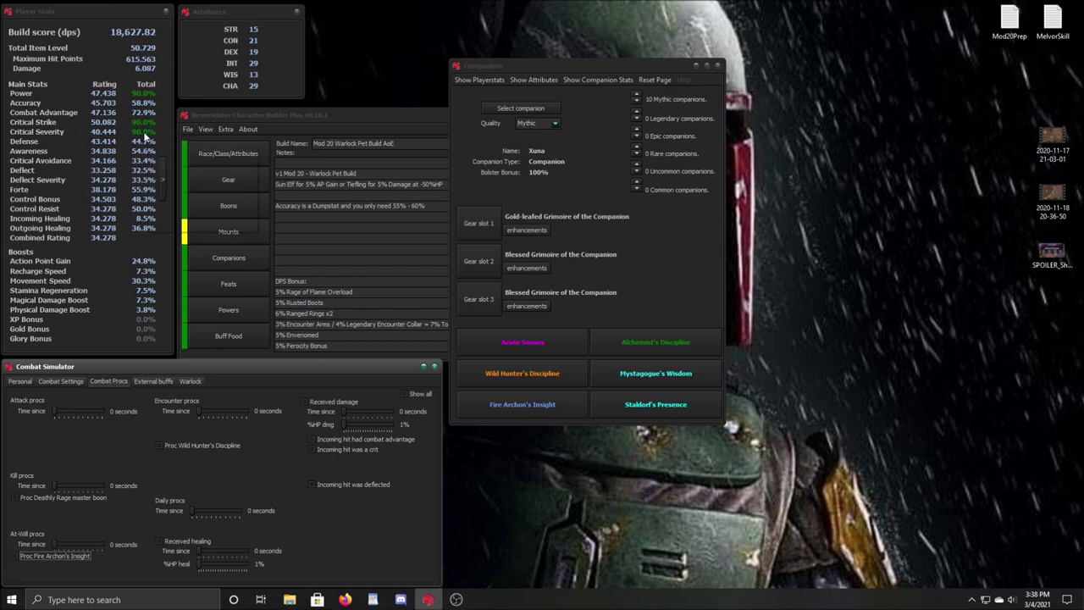
mouse_move(146, 137)
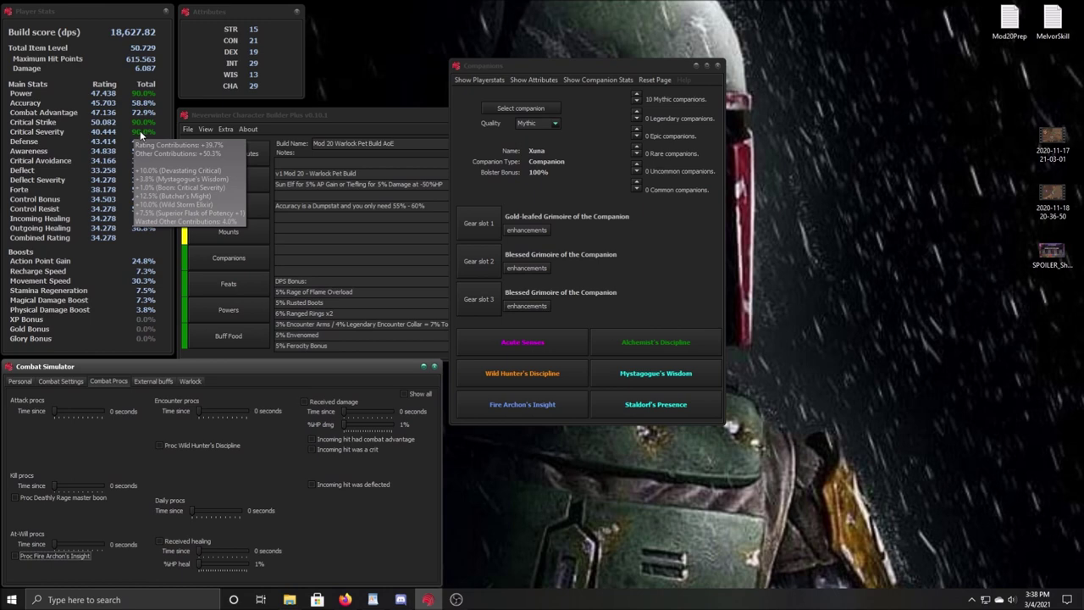
mouse_move(640, 376)
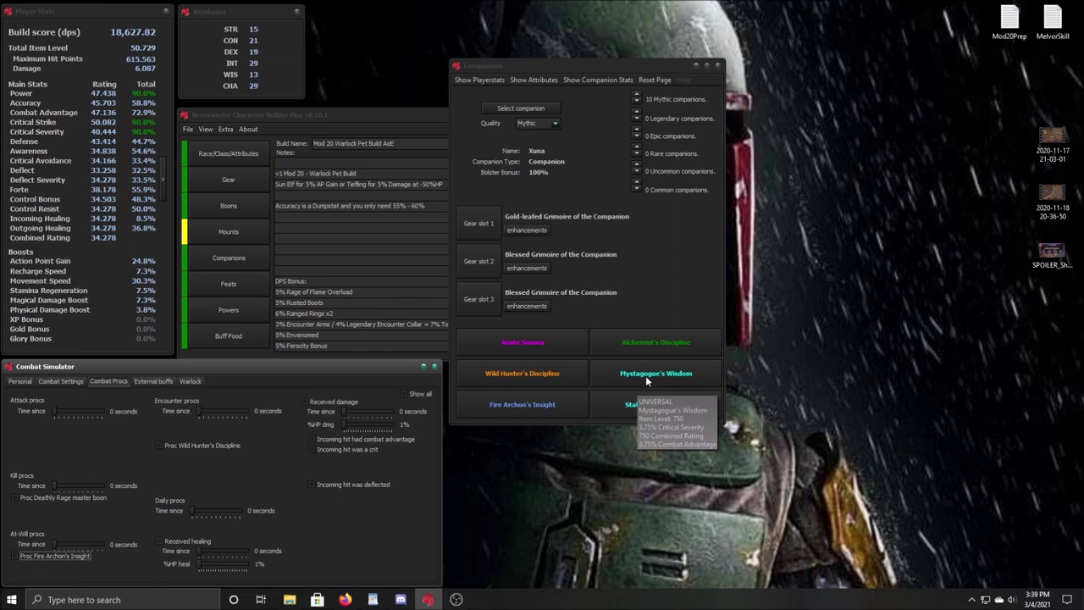
Step: Enable the Wild Hunter's Discipline, Fire Archon's Insight and Deathly Rage master boon procs with Mystagogue's Wisdom slotted
left_click(160, 447)
left_click(14, 556)
left_click(14, 498)
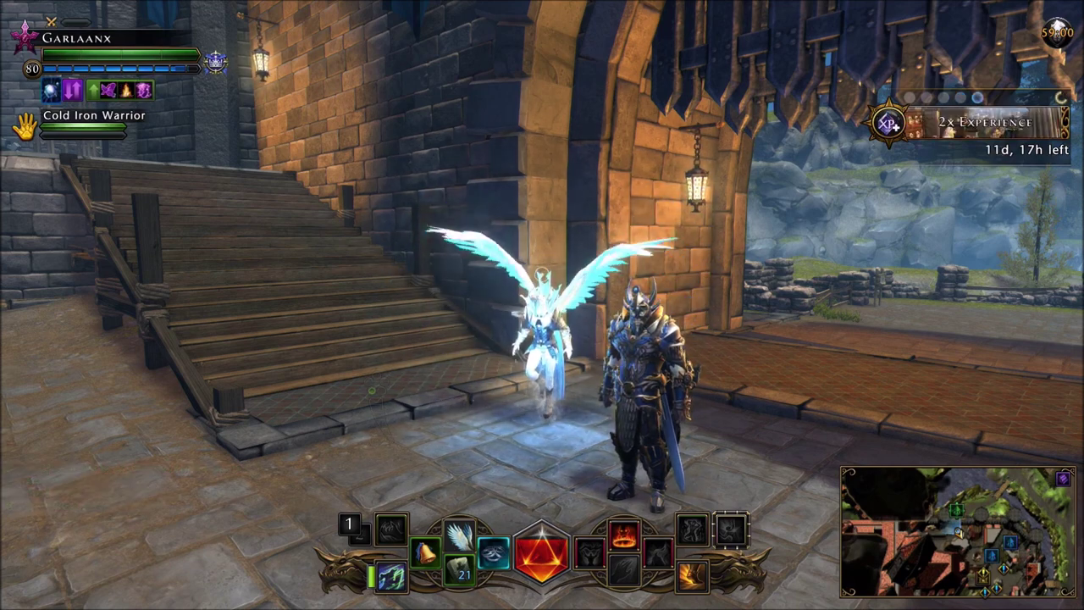
Step: In the Neverwinter game, inspect the equipped head gear and compare it with the Helm of the Skyblazer in the inventory
key("i")
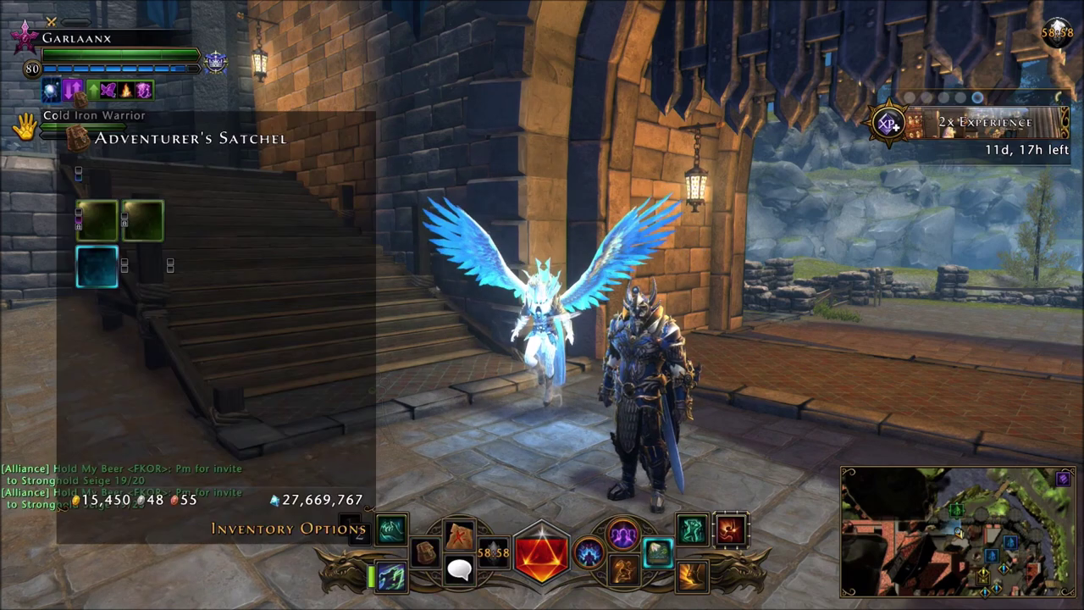
key("c")
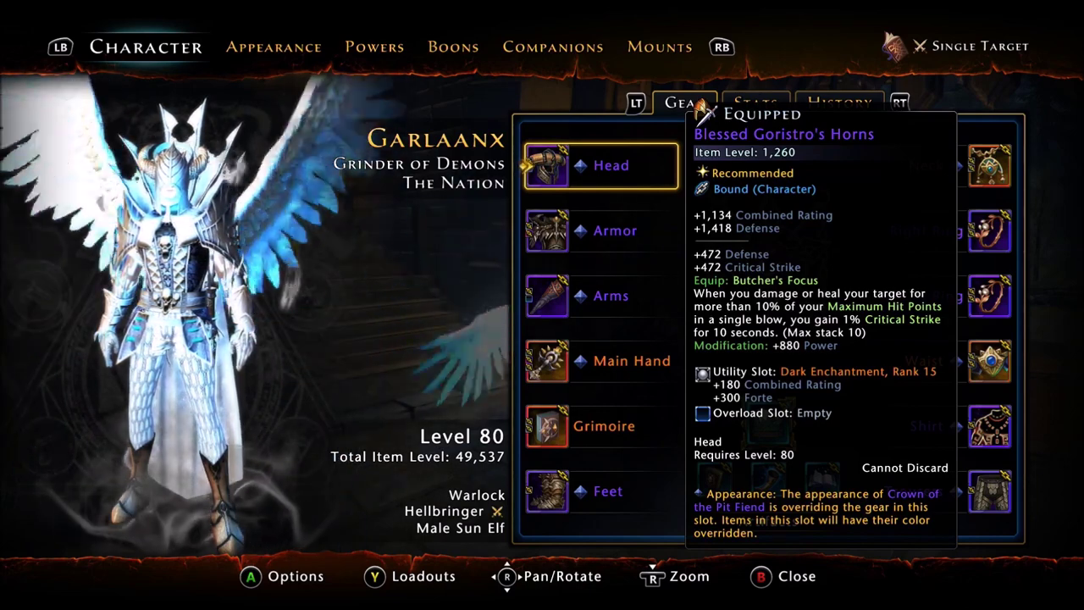
key("Escape")
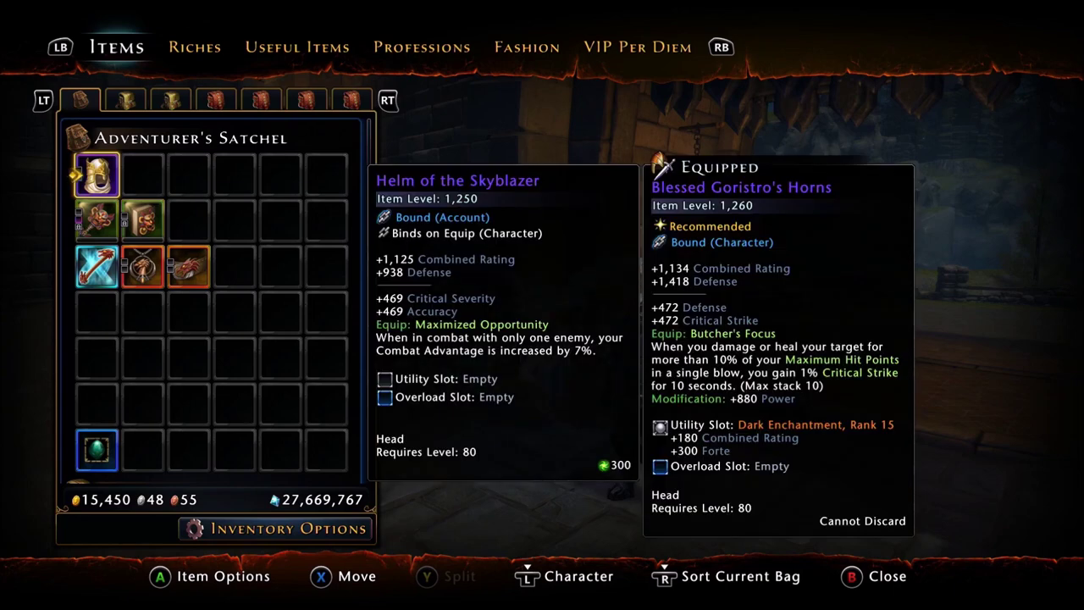